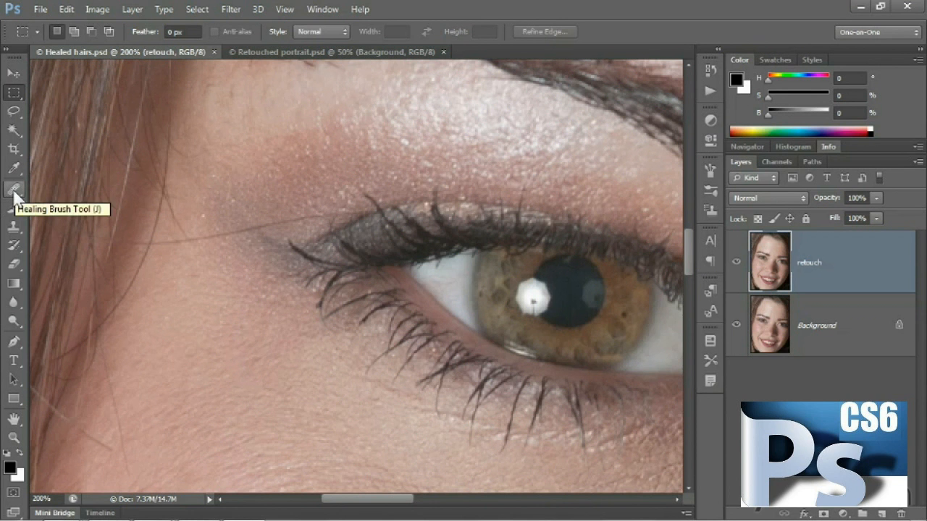
# Choose the Healing Brush with a 15 px brush, try healing the long stray hair beside the outer eye corner, and undo that stroke
pyautogui.click(14, 189)
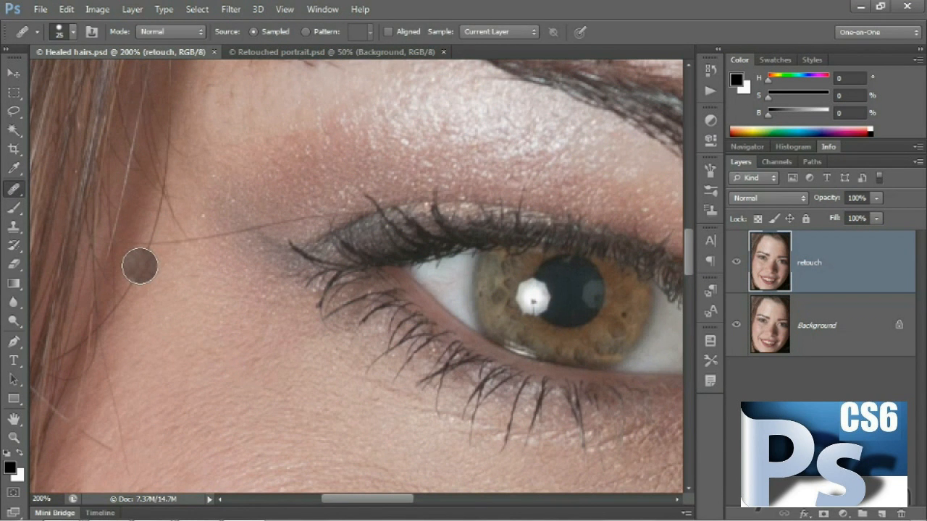
pyautogui.press('[')
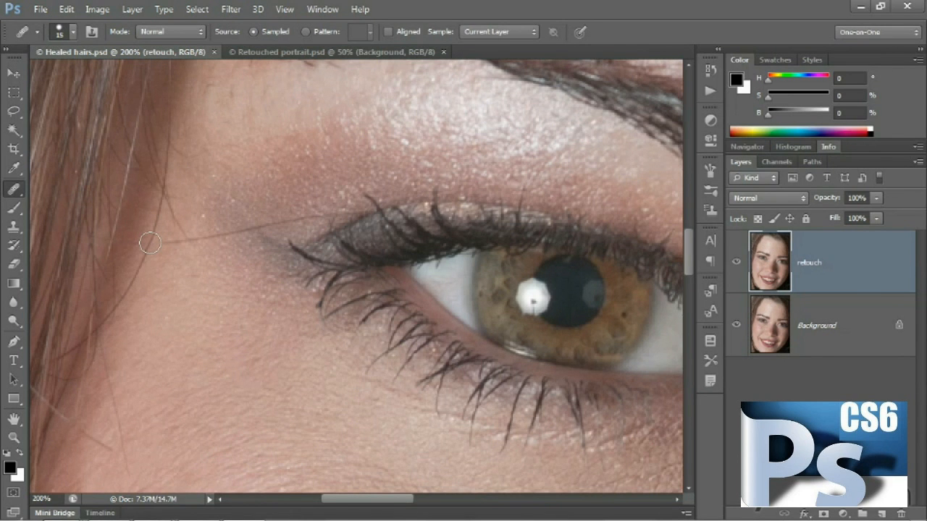
pyautogui.moveTo(150, 243); pyautogui.dragTo(250, 223)
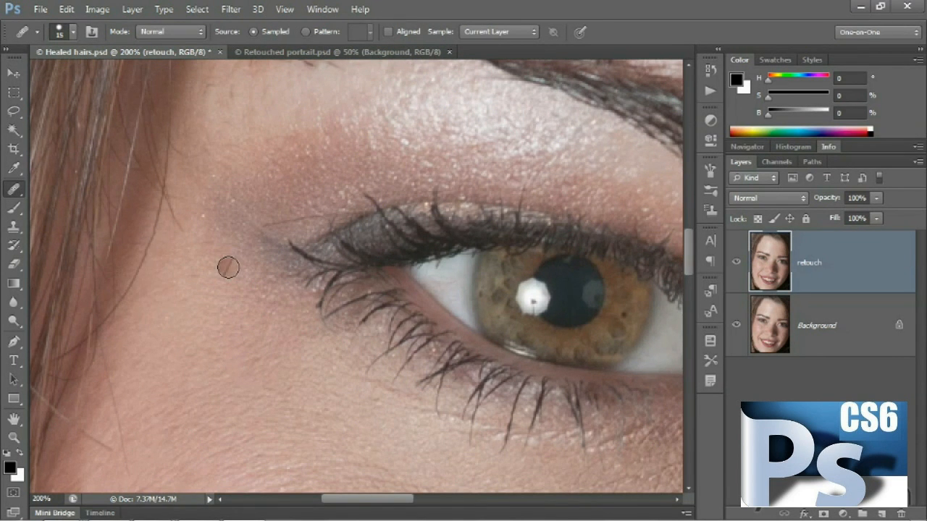
pyautogui.hotkey('ctrl', 'z')
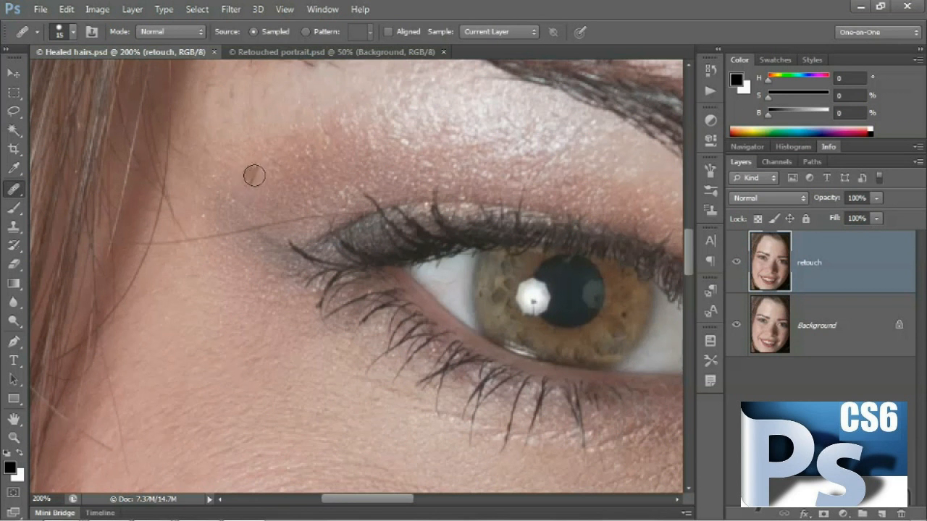
# Show the Clone Source settings and set the source rotation to -7.0°
pyautogui.click(317, 9)
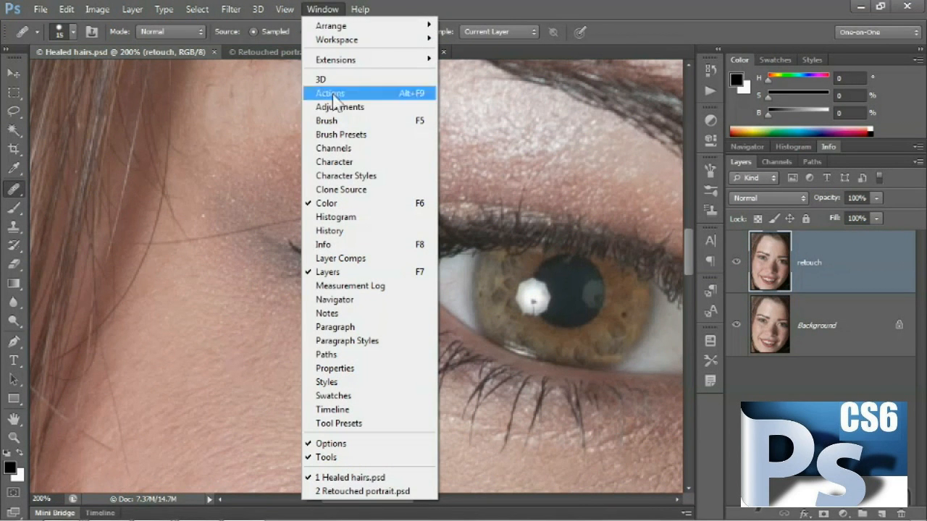
pyautogui.click(382, 192)
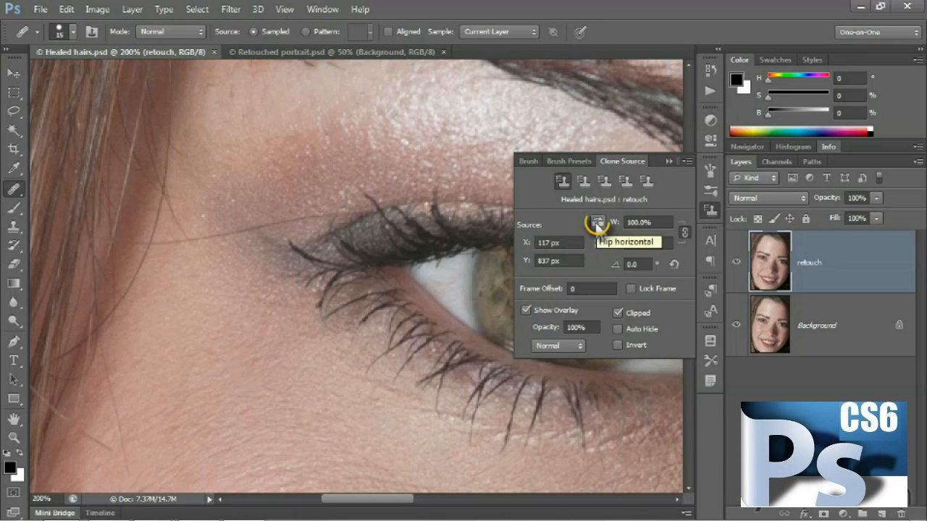
pyautogui.click(639, 265)
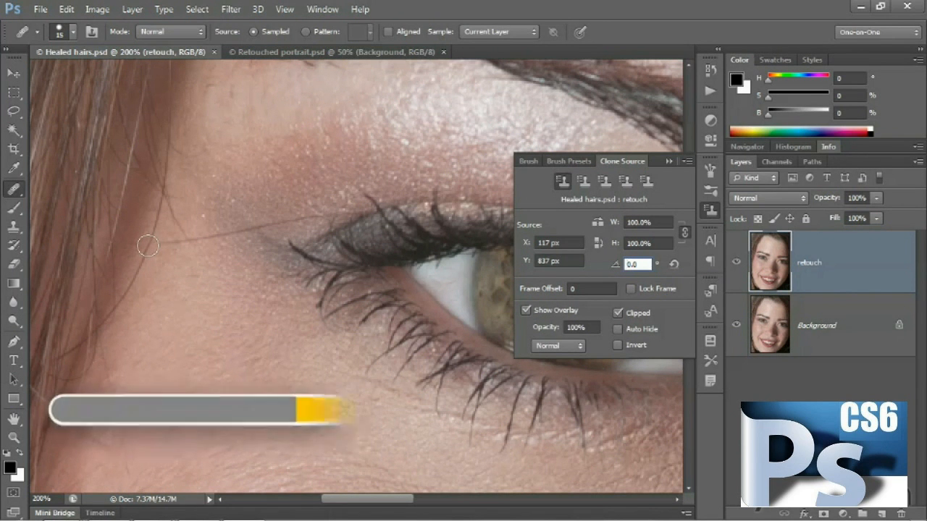
pyautogui.hotkey('shift', 'Up')
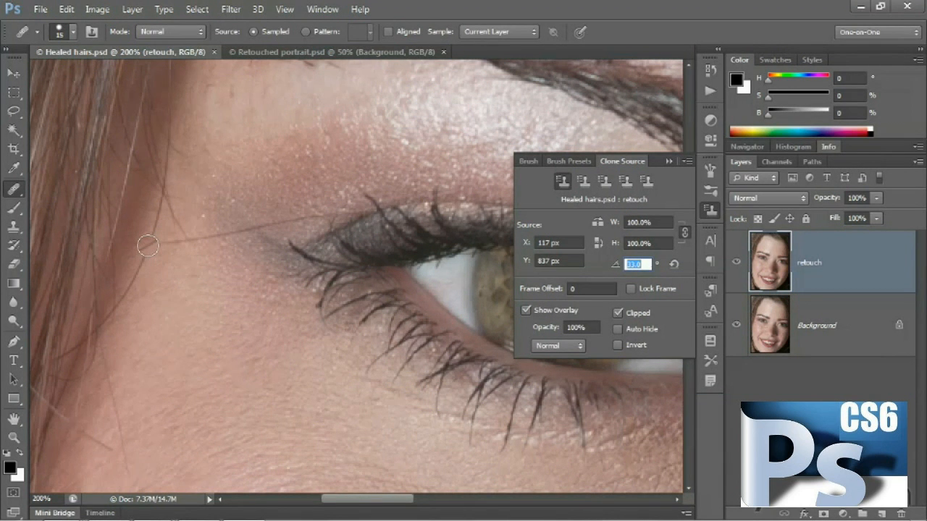
pyautogui.hotkey('shift', 'Down')
pyautogui.hotkey('shift', 'Down')
pyautogui.hotkey('shift', 'Down')
pyautogui.press('Up')
pyautogui.press('Up')
pyautogui.press('Up')
pyautogui.press('Up')
pyautogui.press('Up')
pyautogui.press('Up')
# Try to heal the stray hair with the rotated source and the 15 px brush, and undo the stroke
pyautogui.moveTo(150, 243); pyautogui.dragTo(273, 222)
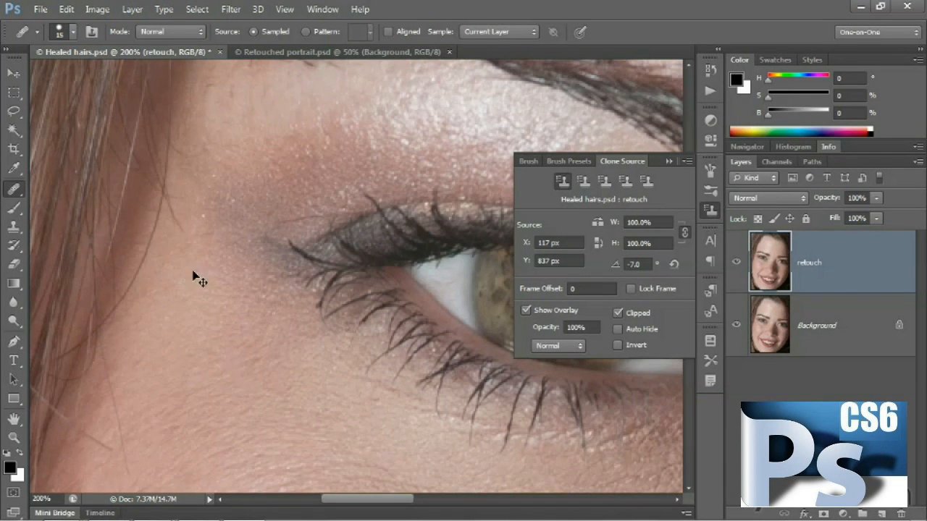
pyautogui.hotkey('ctrl', 'z')
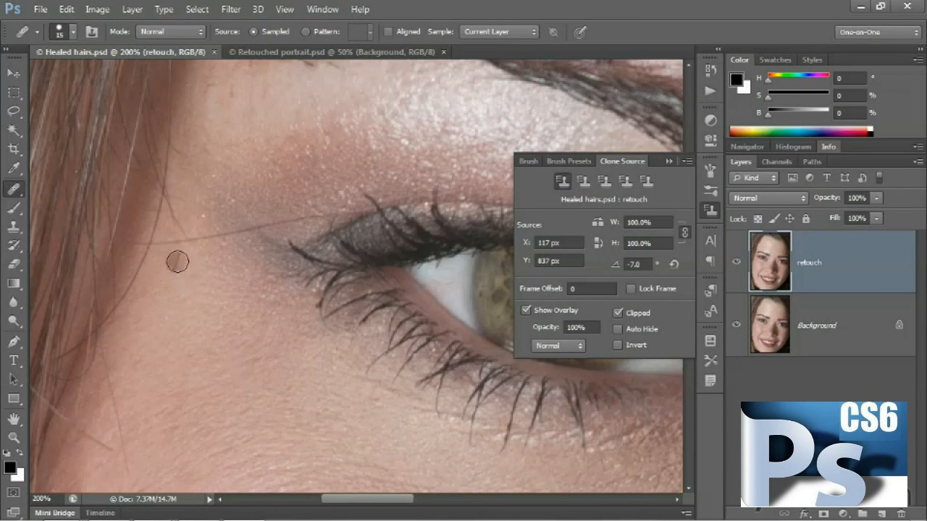
# Reduce the Healing Brush to 8 px and heal the stray hair from the temple to the upper eyelid
pyautogui.press('[')
pyautogui.press('[')
pyautogui.press('[')
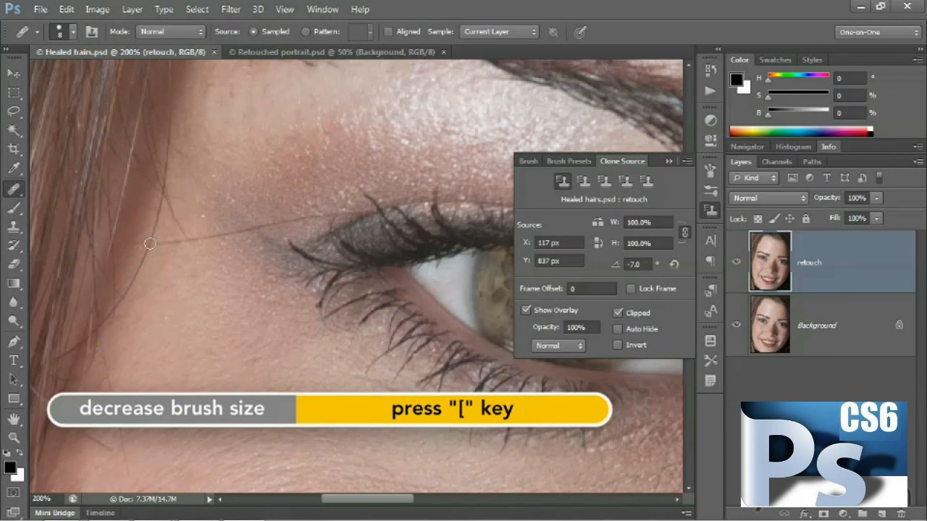
pyautogui.click(150, 243)
pyautogui.moveTo(210, 237); pyautogui.dragTo(309, 218)
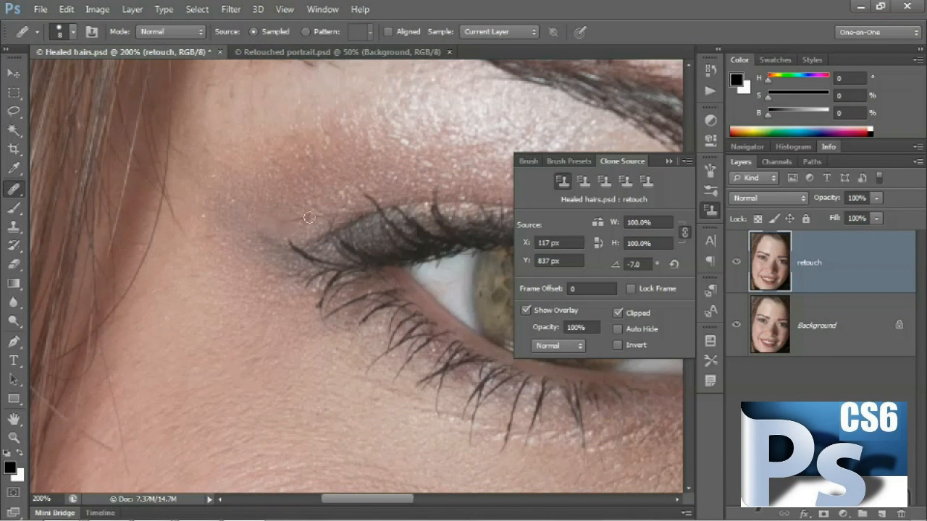
# Sample clean skin above the eyelid and around the temple, and heal the leftover traces along the removed hair
pyautogui.keyDown('alt'); pyautogui.click(333, 201); pyautogui.keyUp('alt')
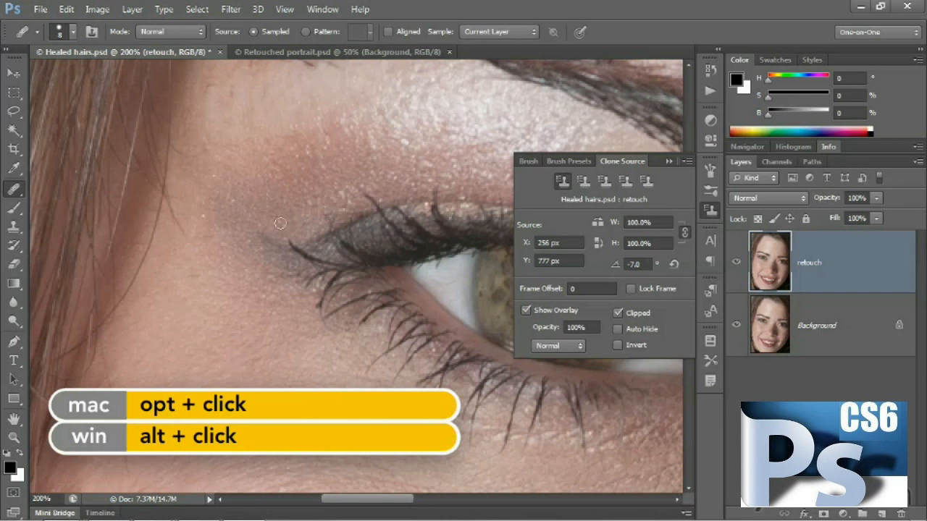
pyautogui.keyDown('alt'); pyautogui.click(212, 260); pyautogui.keyUp('alt')
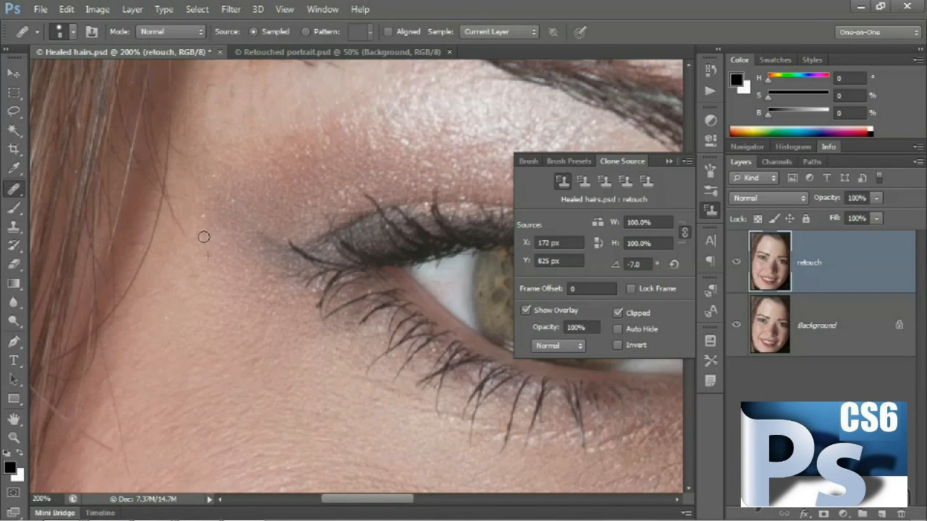
pyautogui.keyDown('alt'); pyautogui.click(146, 227); pyautogui.keyUp('alt')
pyautogui.keyDown('alt'); pyautogui.click(141, 211); pyautogui.keyUp('alt')
# Enlarge the brush to 15 px and heal the brown mole below the outer eye corner using nearby cheek skin
pyautogui.moveTo(252, 413); pyautogui.dragTo(251, 203)
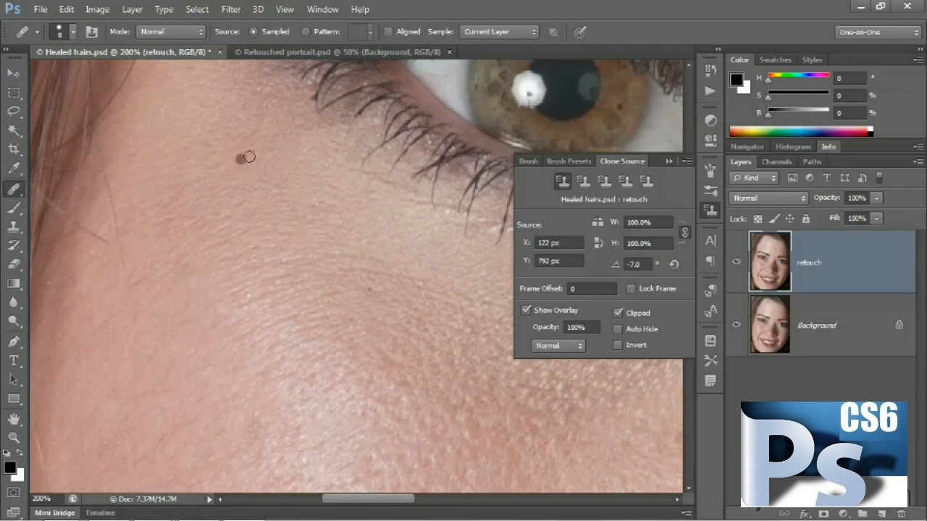
pyautogui.keyDown('alt'); pyautogui.click(283, 200); pyautogui.keyUp('alt')
pyautogui.press(']')
pyautogui.press(']')
pyautogui.press(']')
pyautogui.click(247, 156)
# Reset the clone source transform and put the Clone Source settings away
pyautogui.click(674, 265)
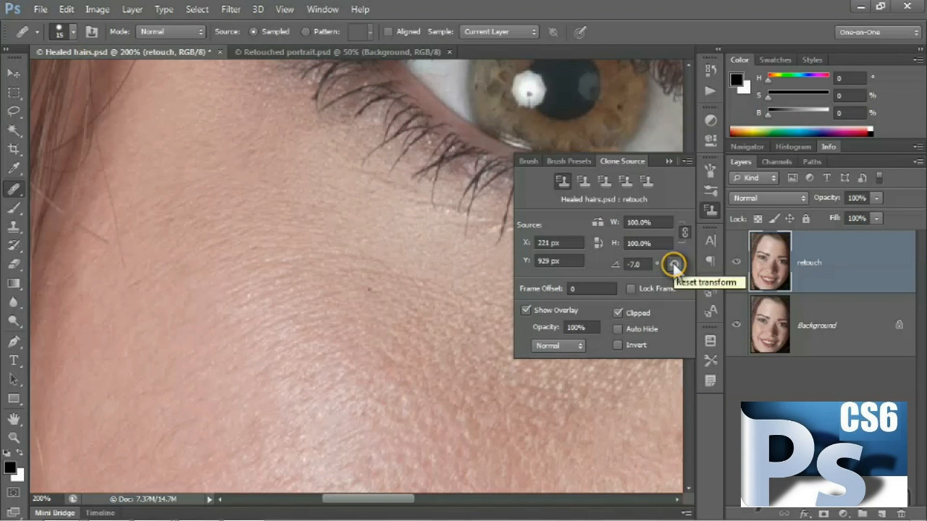
pyautogui.click(675, 265)
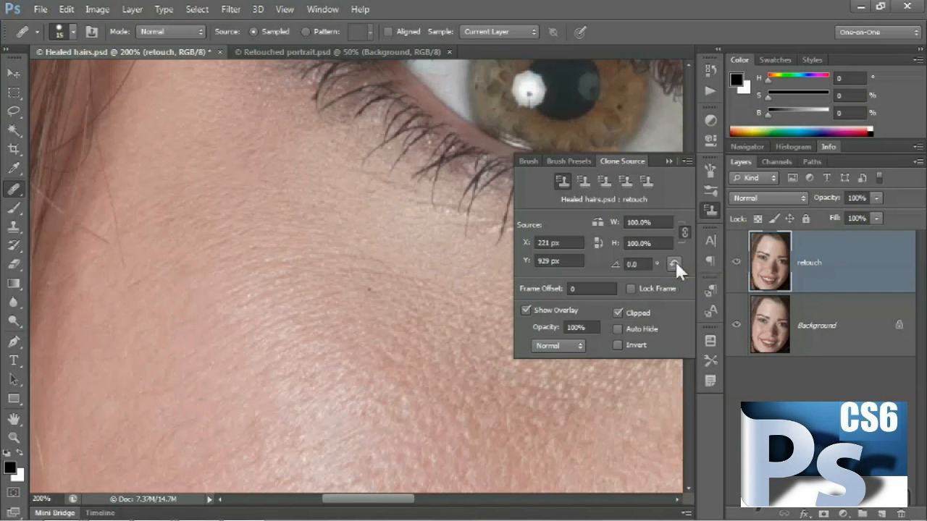
pyautogui.click(669, 160)
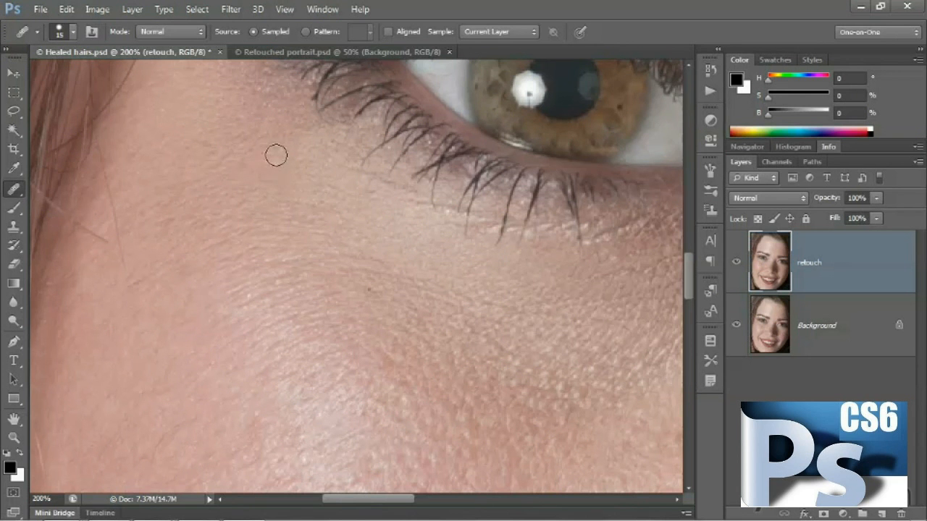
# Turn on Aligned for the Healing Brush and heal the small dark spot on the cheek with adjacent skin
pyautogui.click(389, 32)
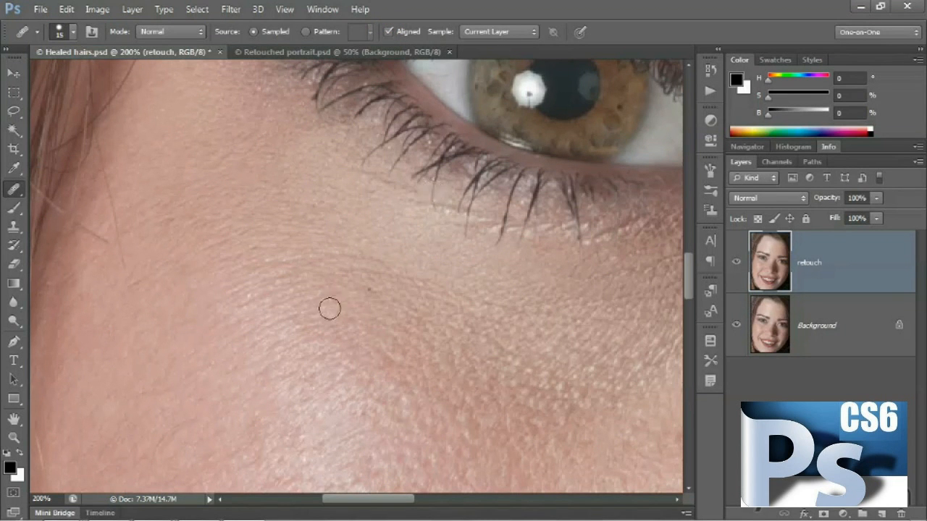
pyautogui.keyDown('alt'); pyautogui.click(387, 312); pyautogui.keyUp('alt')
pyautogui.click(371, 293)
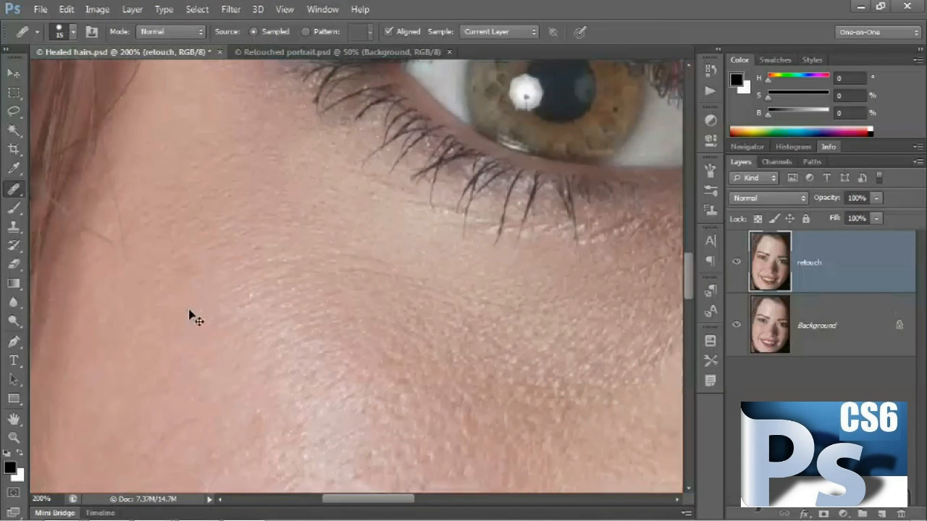
# Hide the retouch layer and show it again to compare the eye area before and after healing
pyautogui.hotkey('ctrl', '-')
pyautogui.moveTo(326, 159); pyautogui.dragTo(280, 224)
pyautogui.moveTo(194, 220); pyautogui.dragTo(188, 217)
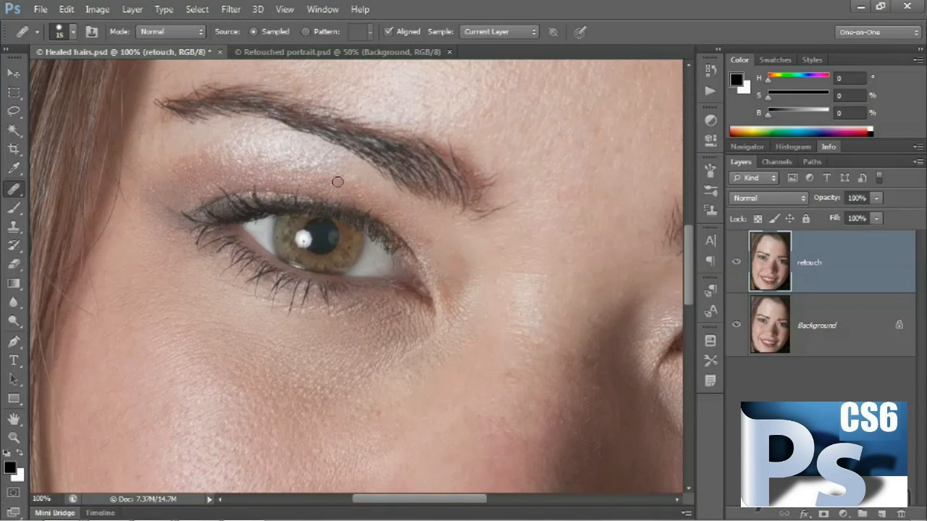
pyautogui.click(737, 263)
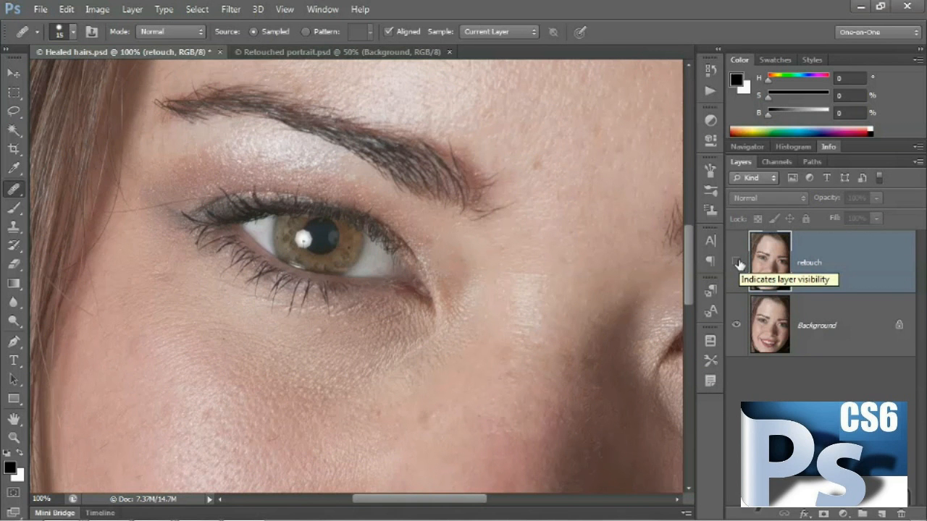
pyautogui.click(737, 263)
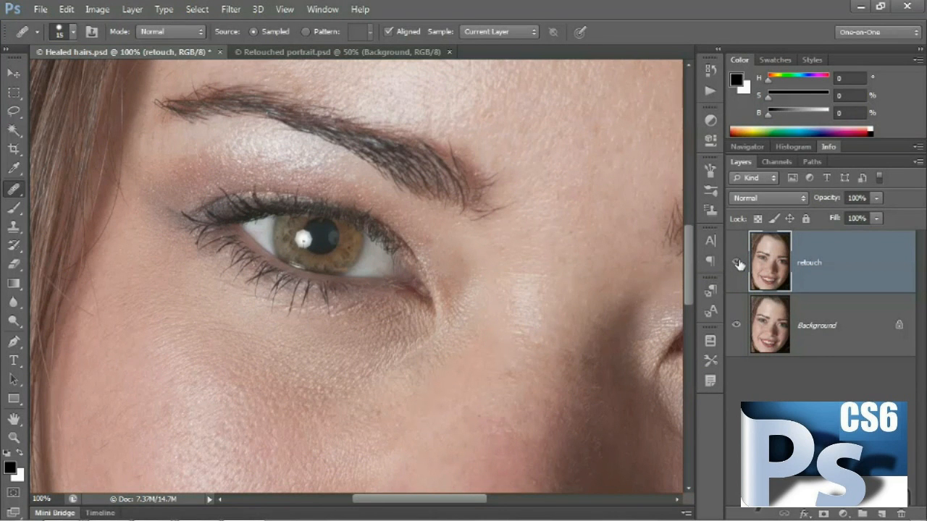